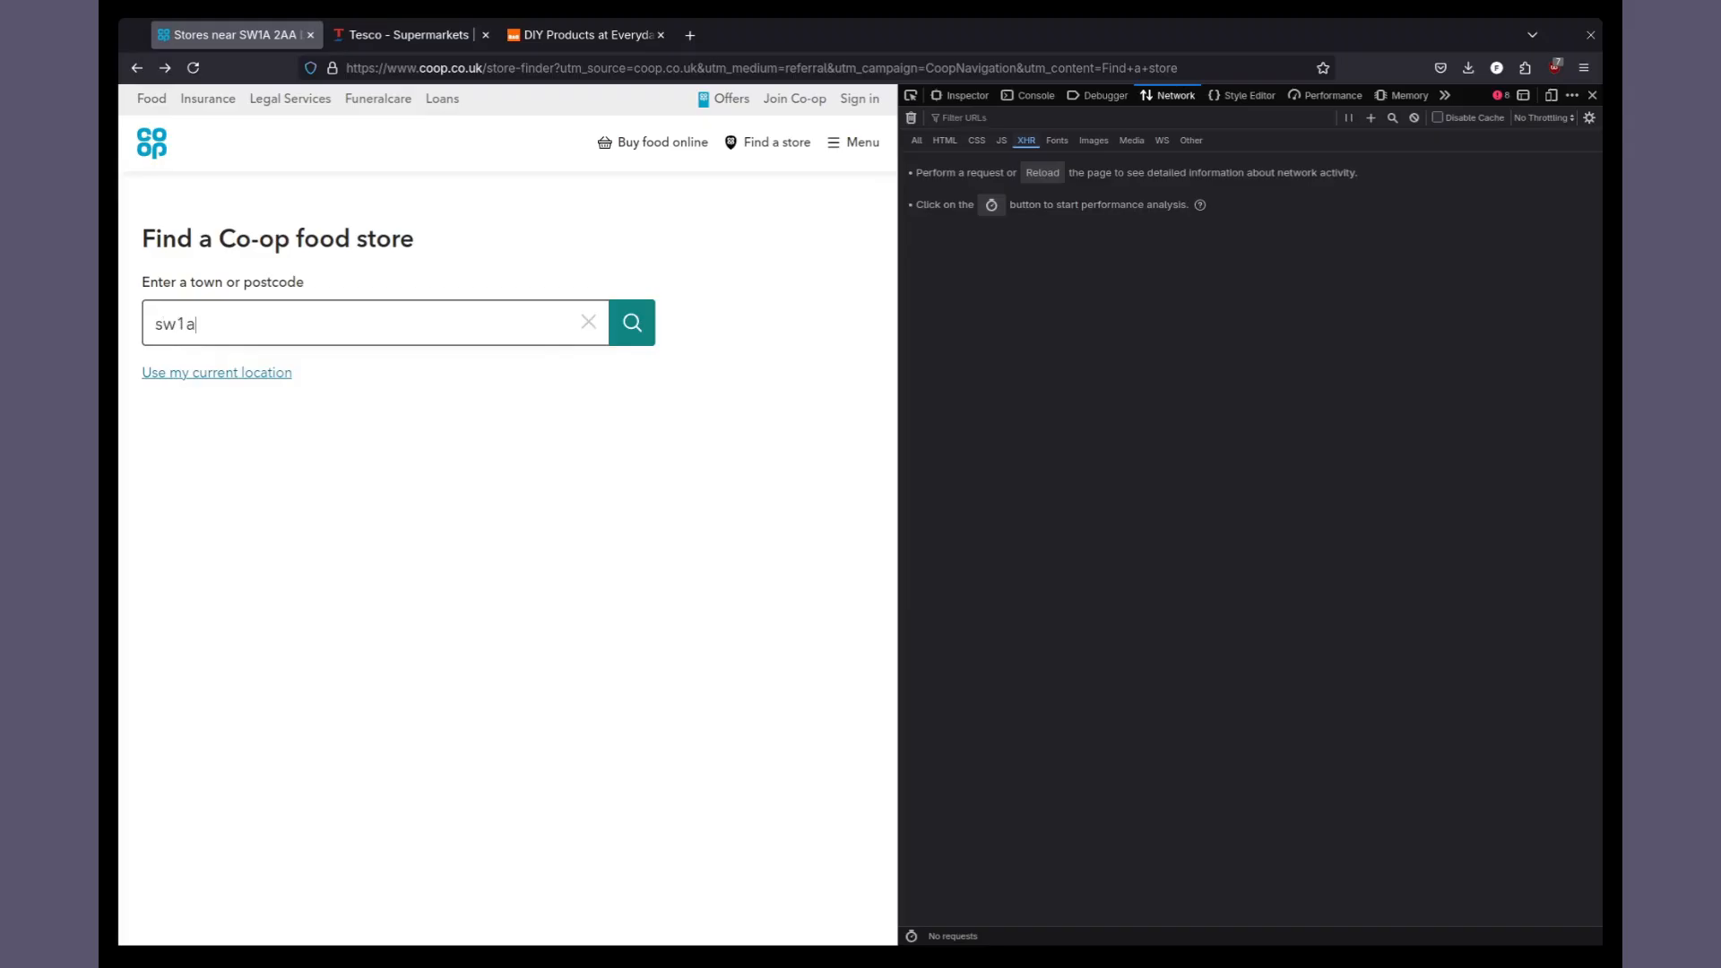
Inspect the postcode autocomplete XHR response and expand its list of predictions
left_click(1085, 182)
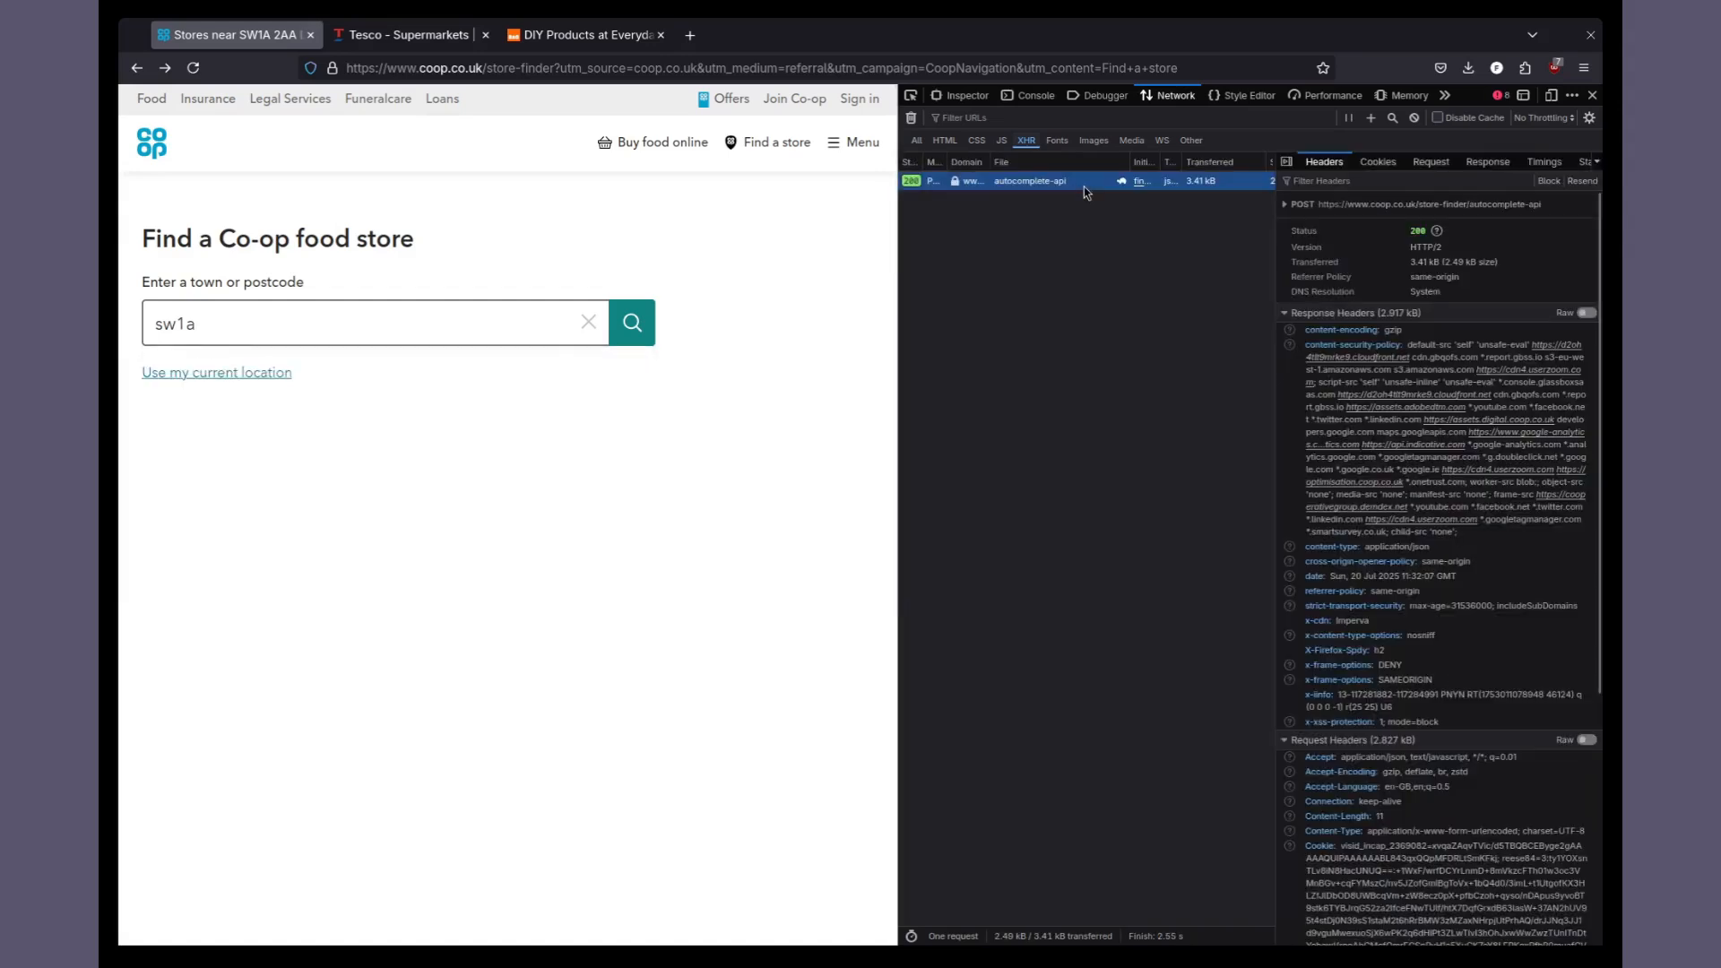
left_click(1487, 161)
left_click(1287, 220)
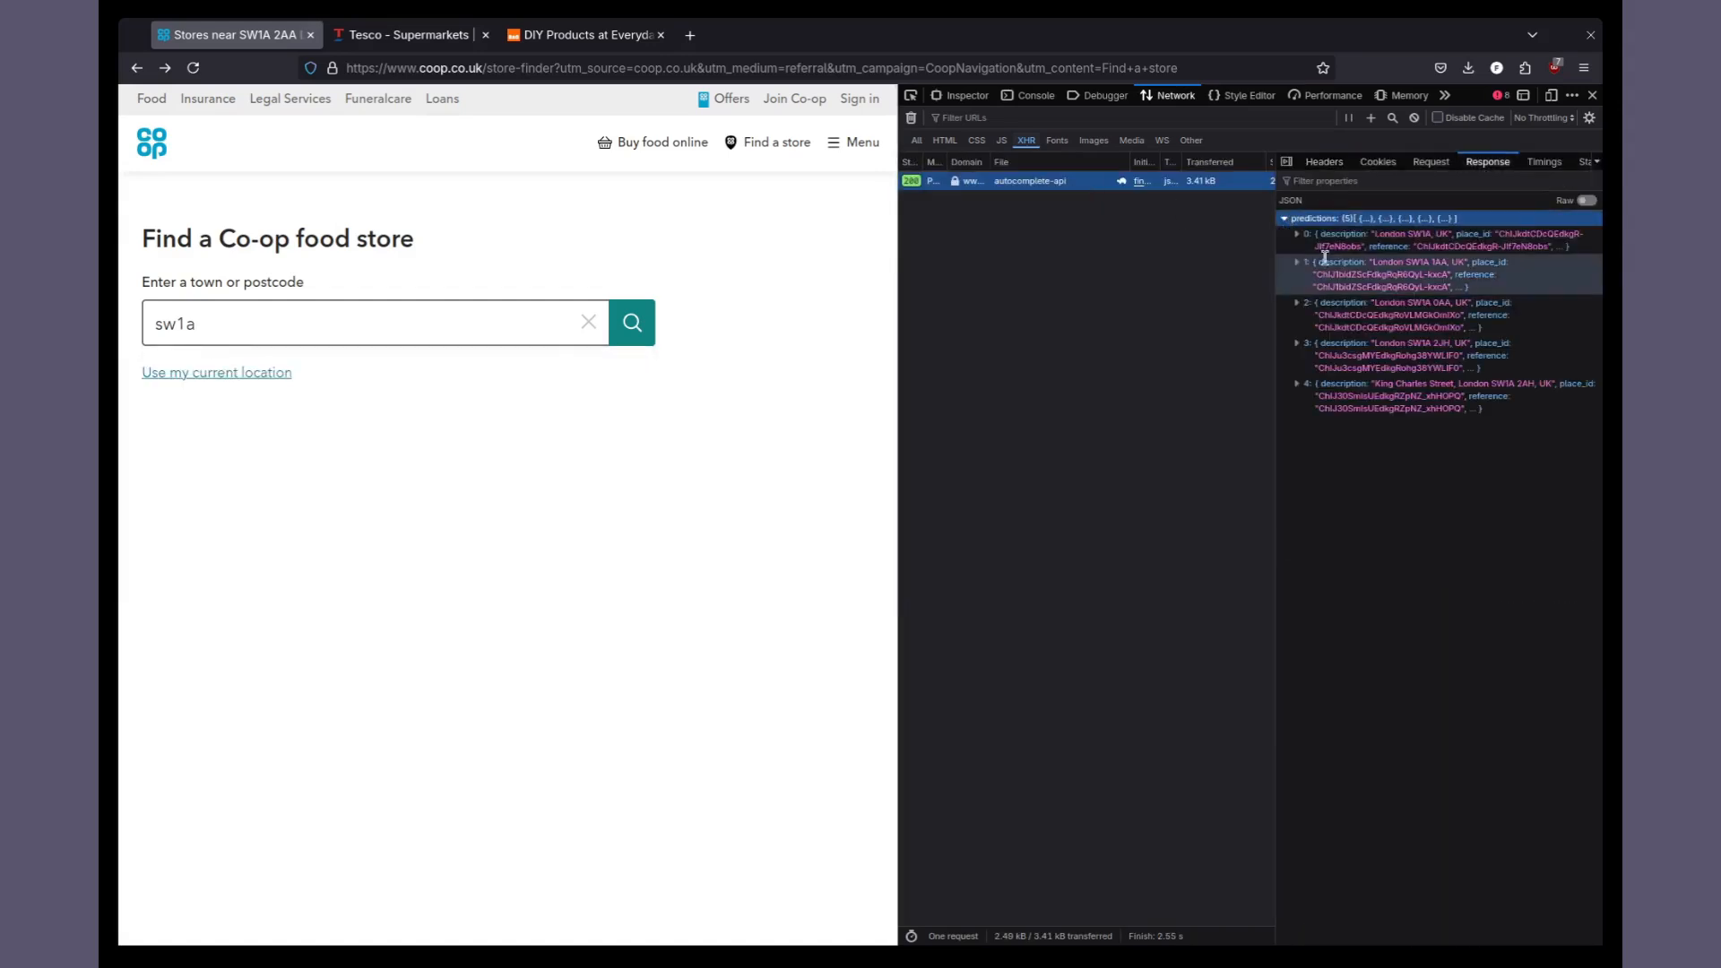
Choose SW1A 2AA as the location and expand the 14 store results in the locations/food response
left_click(340, 324)
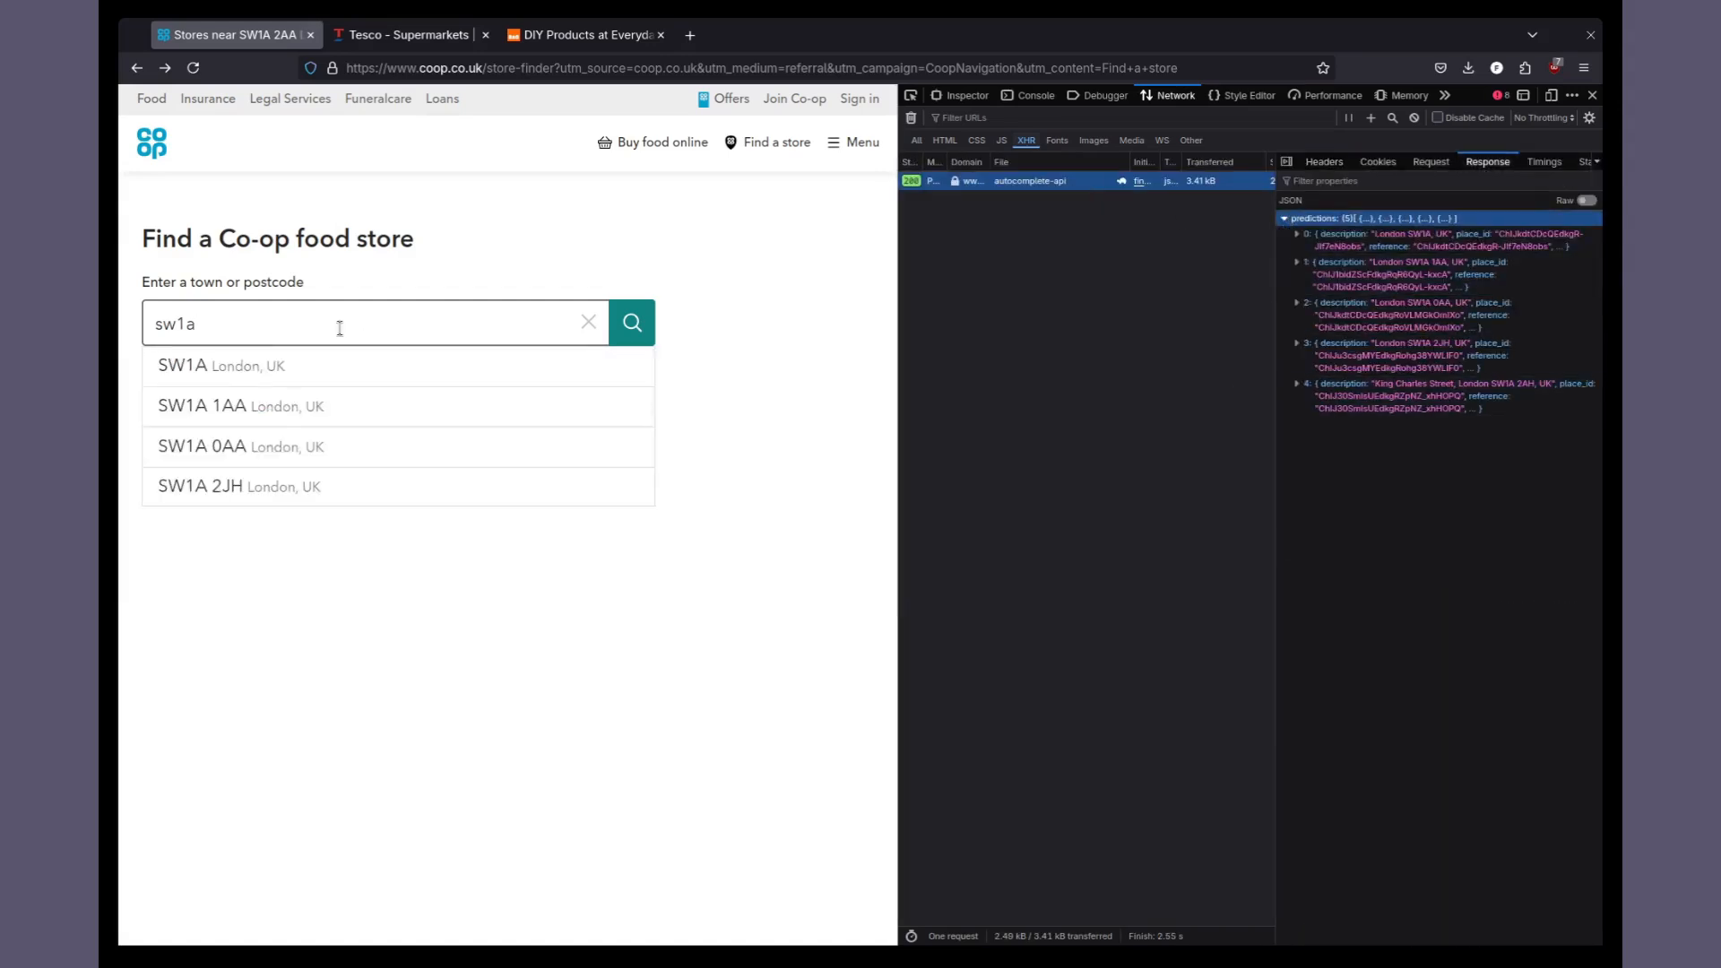
type("2aa")
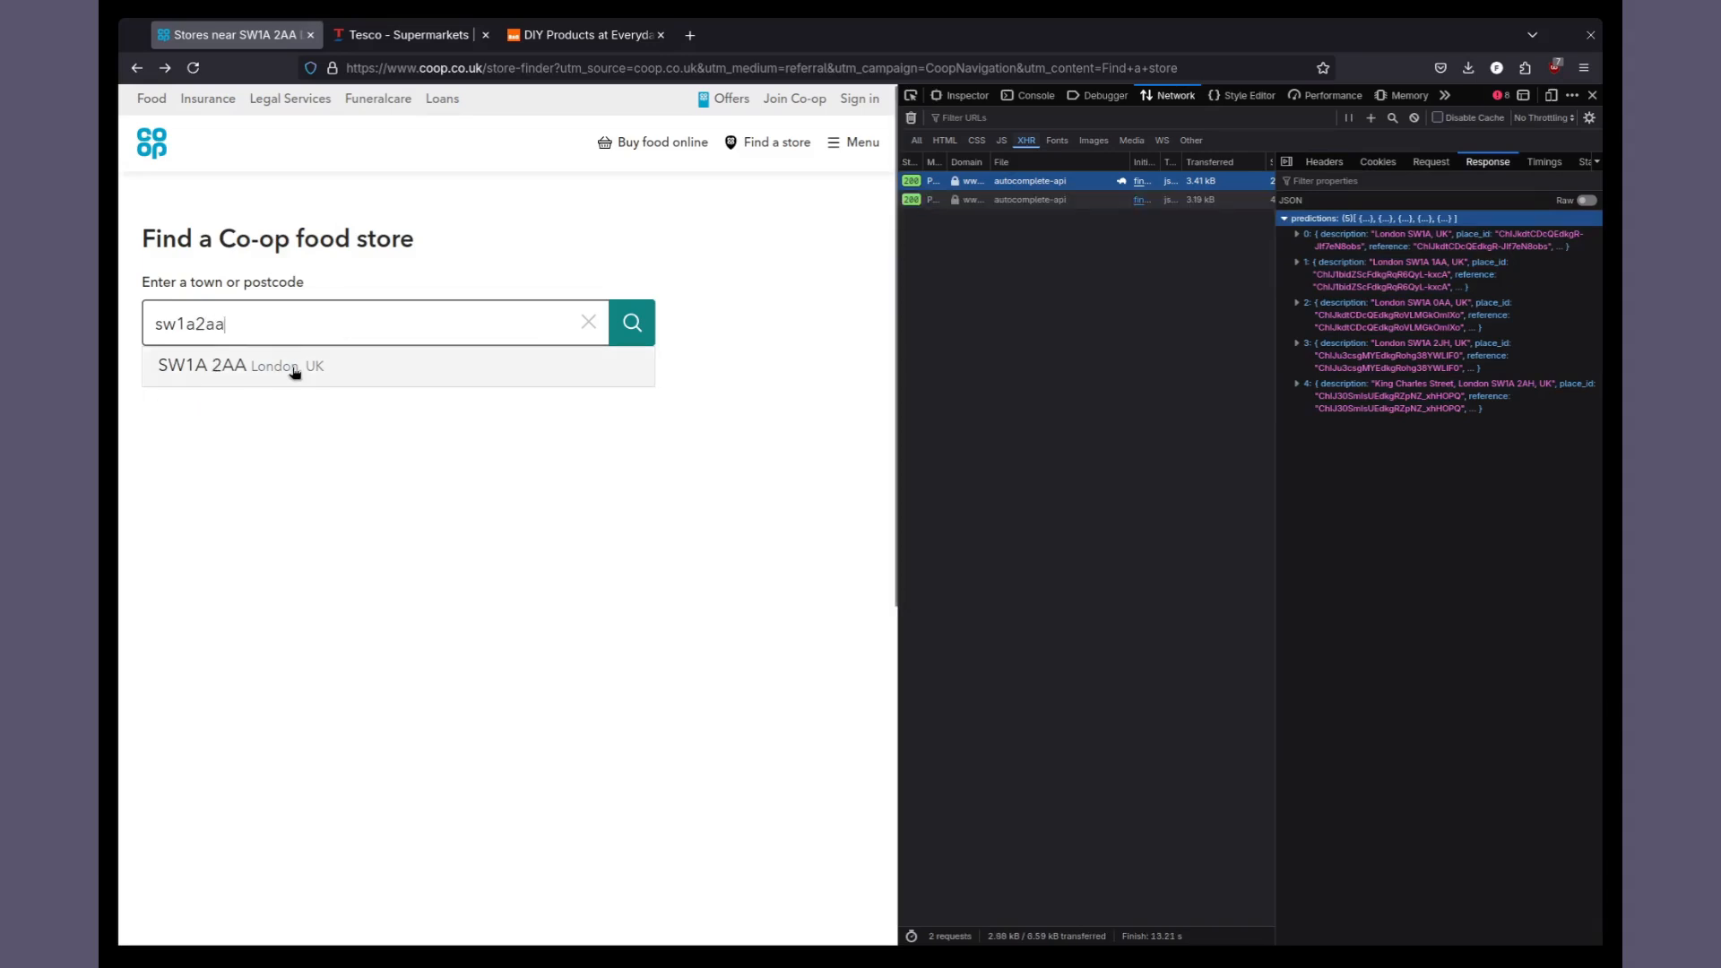
left_click(289, 366)
left_click(1048, 219)
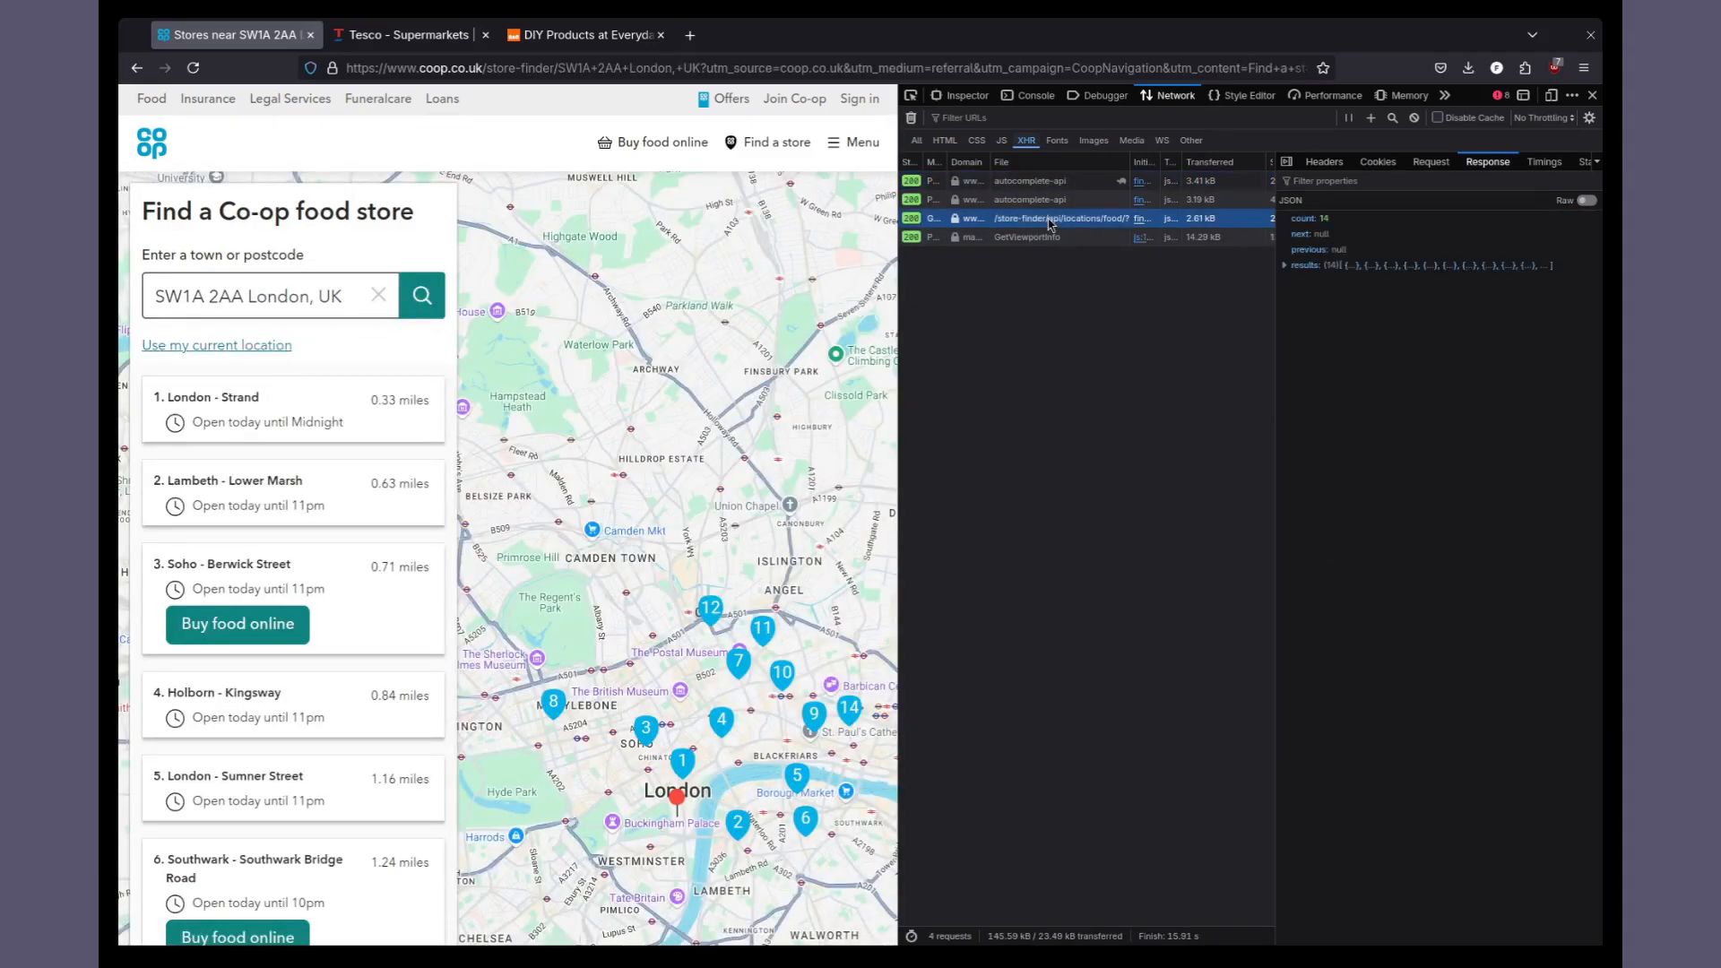
left_click(1286, 266)
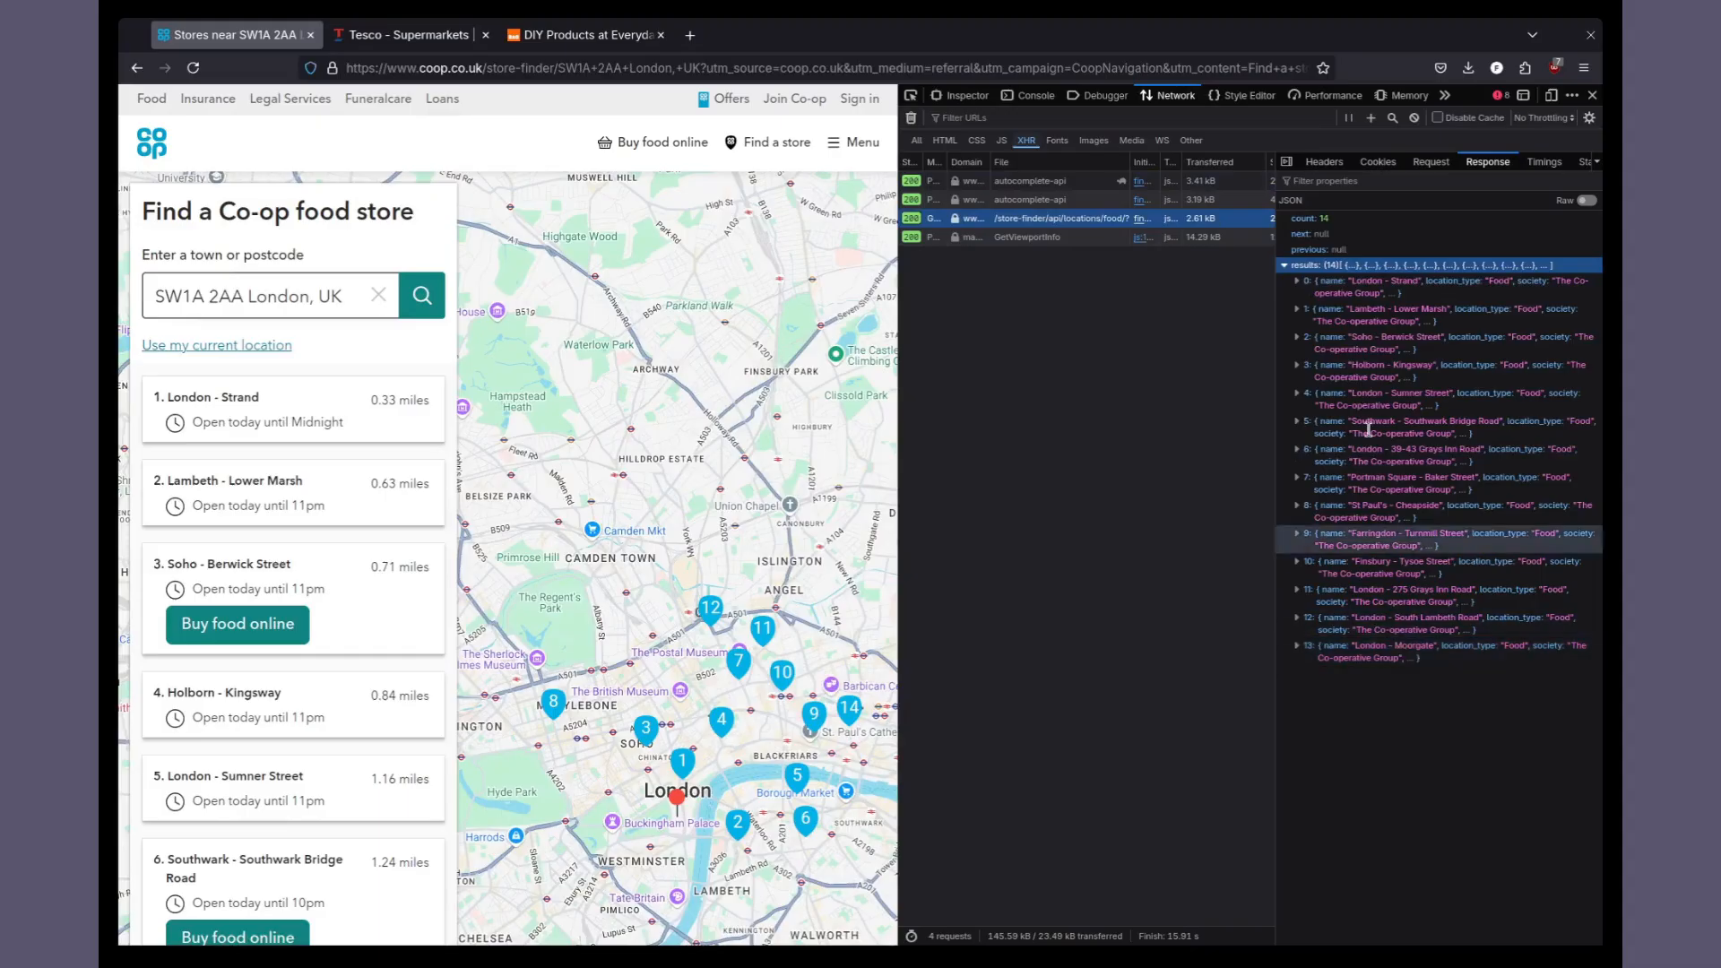